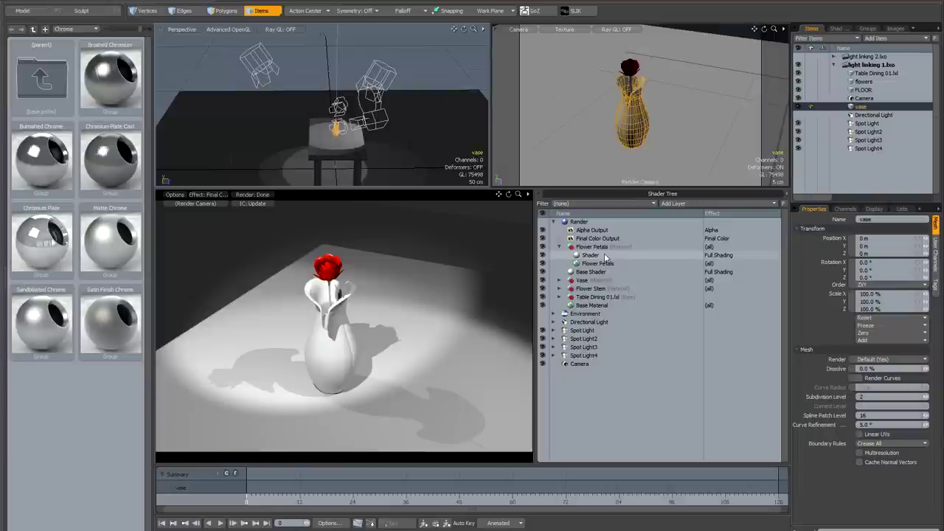
# Set the Flower Petals shader's light group to petal light group with light linking mode Include.
pyautogui.click(605, 256)
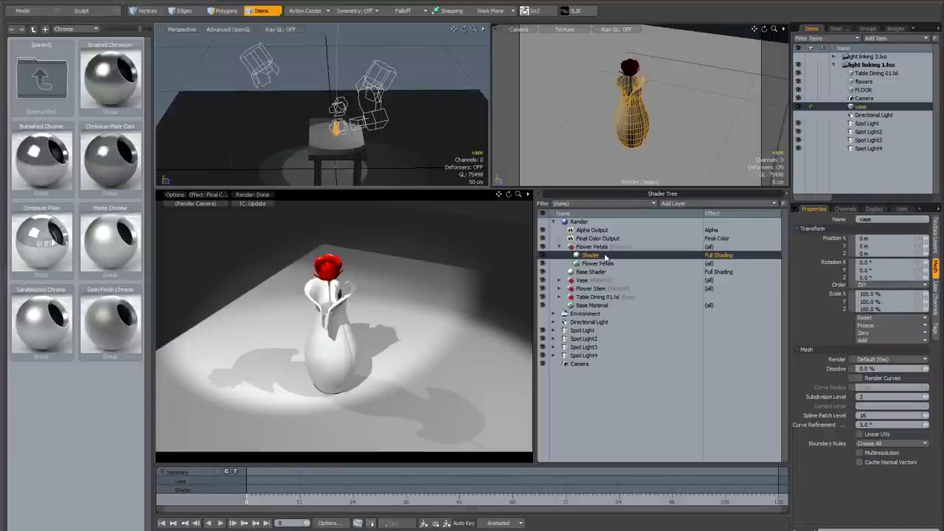
pyautogui.click(937, 238)
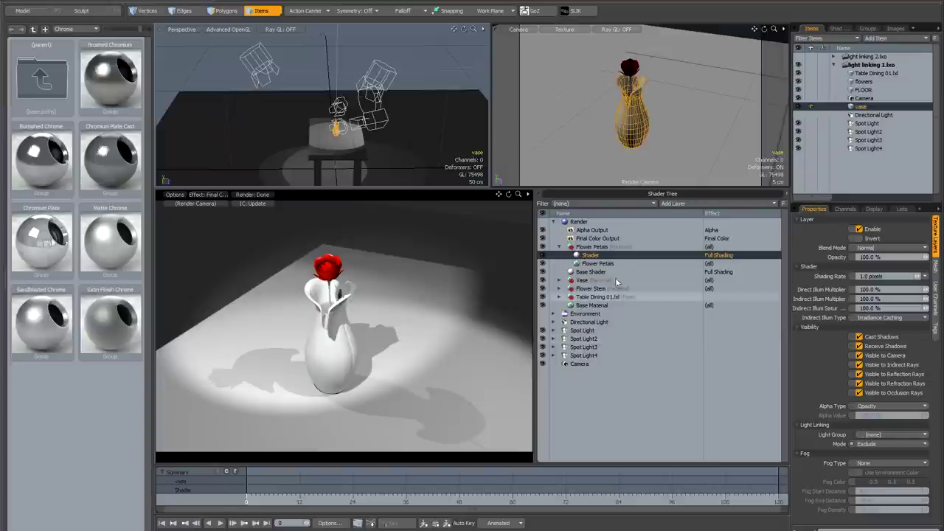
pyautogui.click(895, 435)
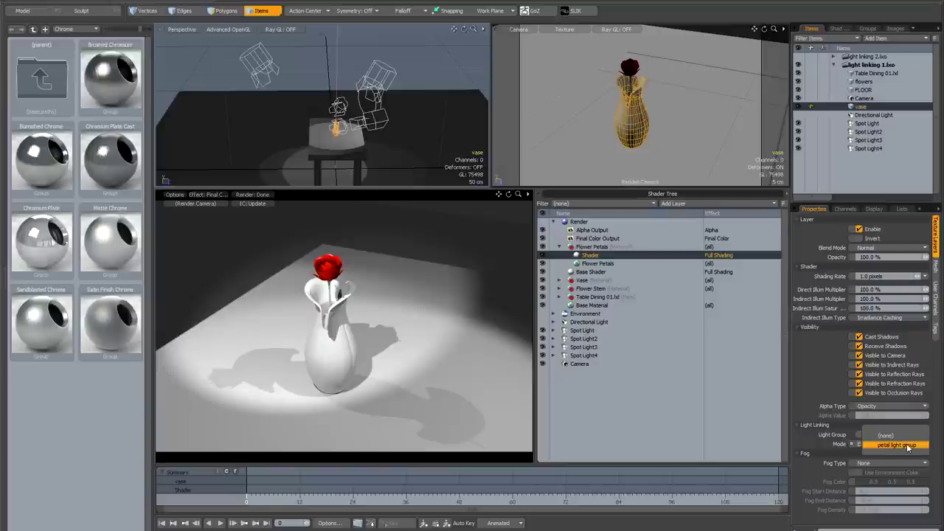
pyautogui.click(899, 445)
pyautogui.click(898, 445)
pyautogui.click(896, 435)
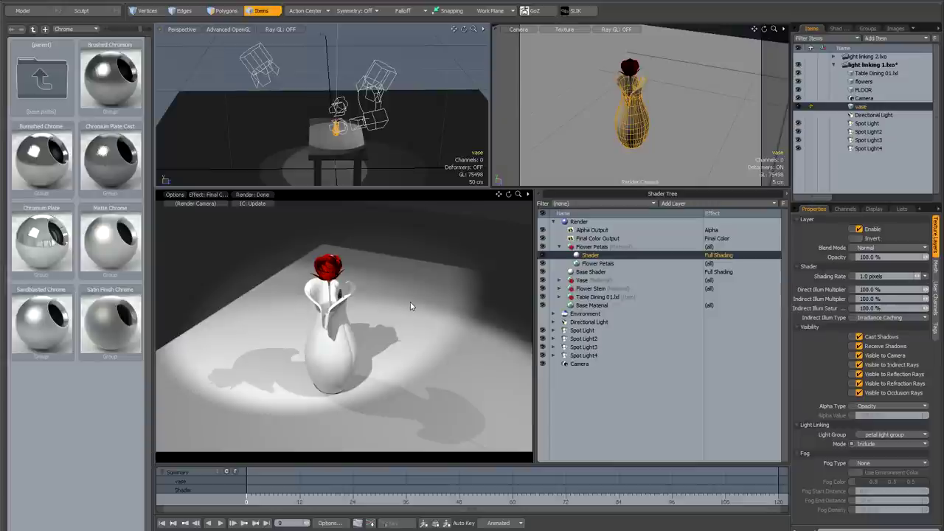
# Examine which light belongs to petal light group and turn off the visibility of Spot Light4.
pyautogui.click(869, 28)
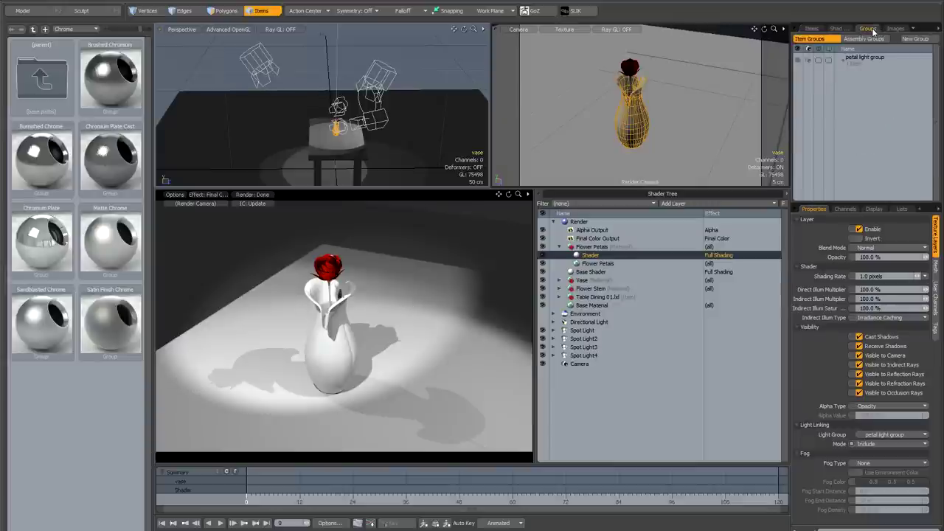
pyautogui.click(844, 58)
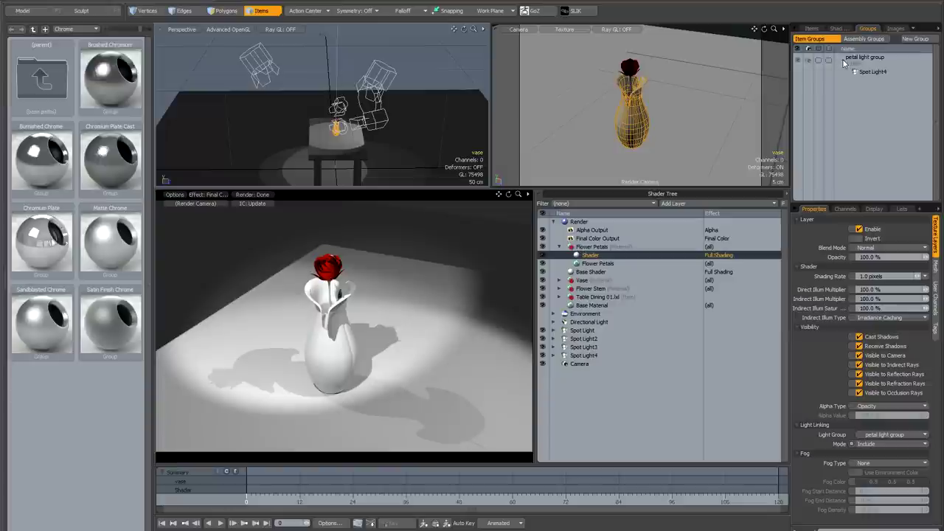
pyautogui.click(811, 29)
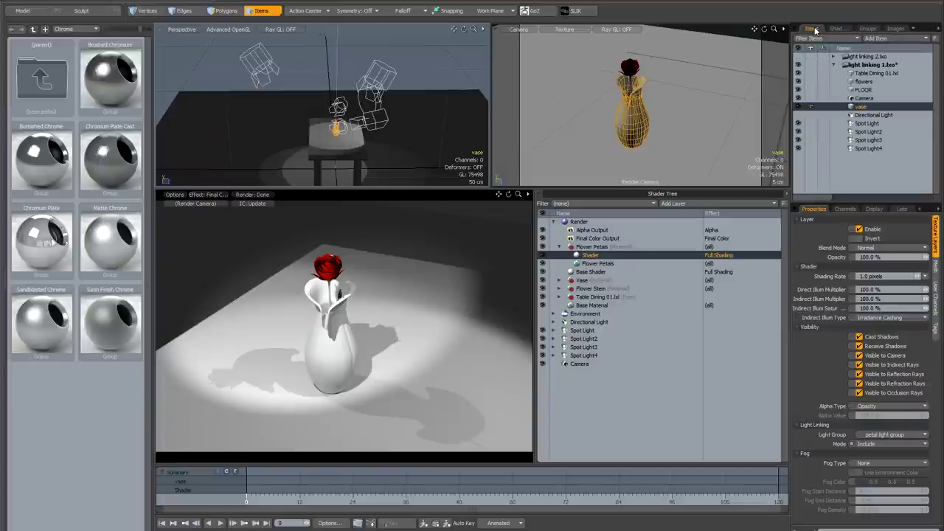
pyautogui.click(797, 148)
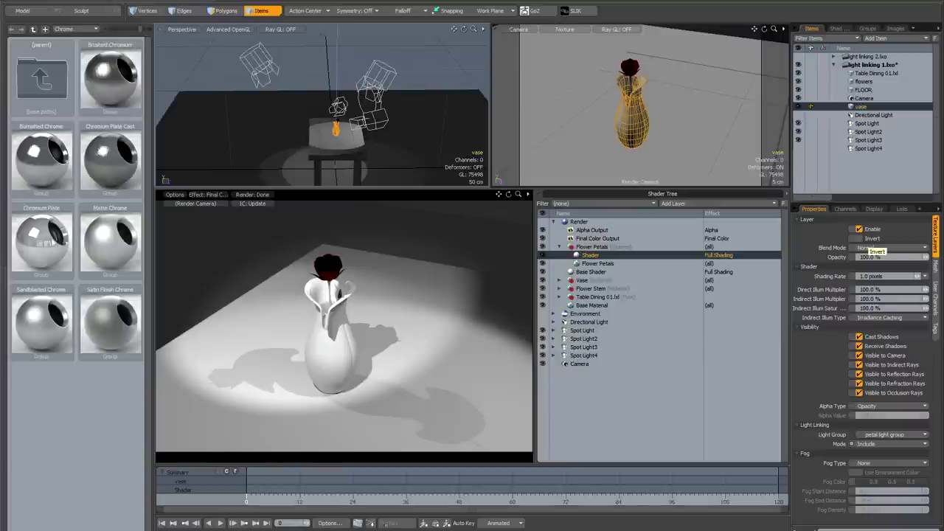
# Create an item group from Spot Light, Spot Light2 and Spot Light3 and name it spotlights.
pyautogui.moveTo(244, 48); pyautogui.dragTo(420, 126)
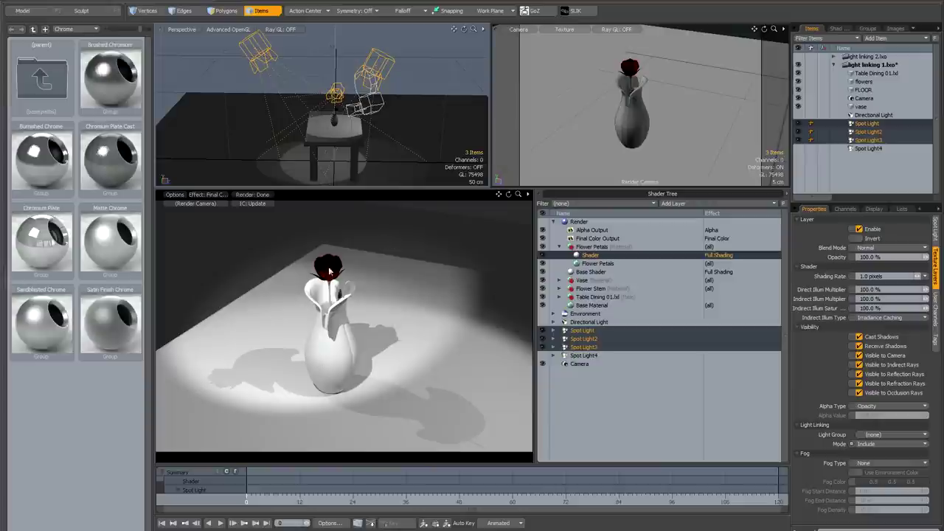
pyautogui.click(872, 29)
pyautogui.click(914, 39)
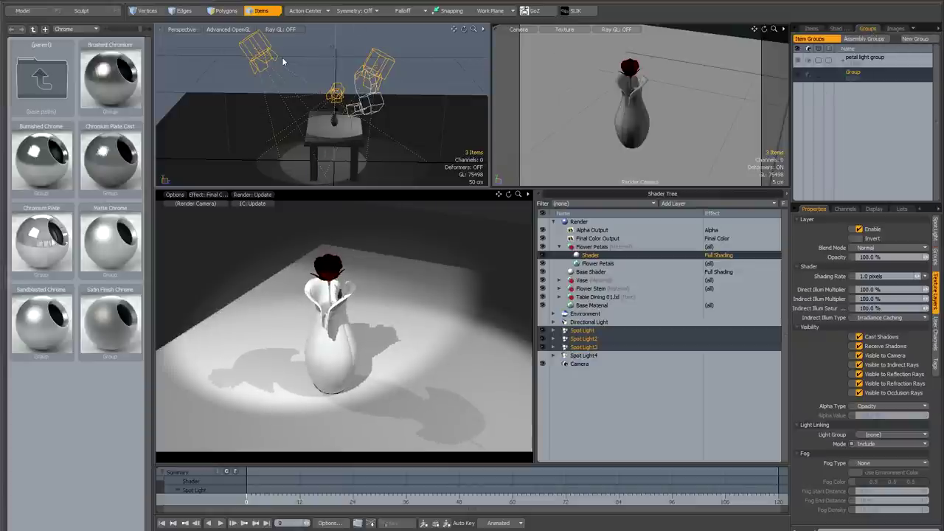
pyautogui.doubleClick(875, 75)
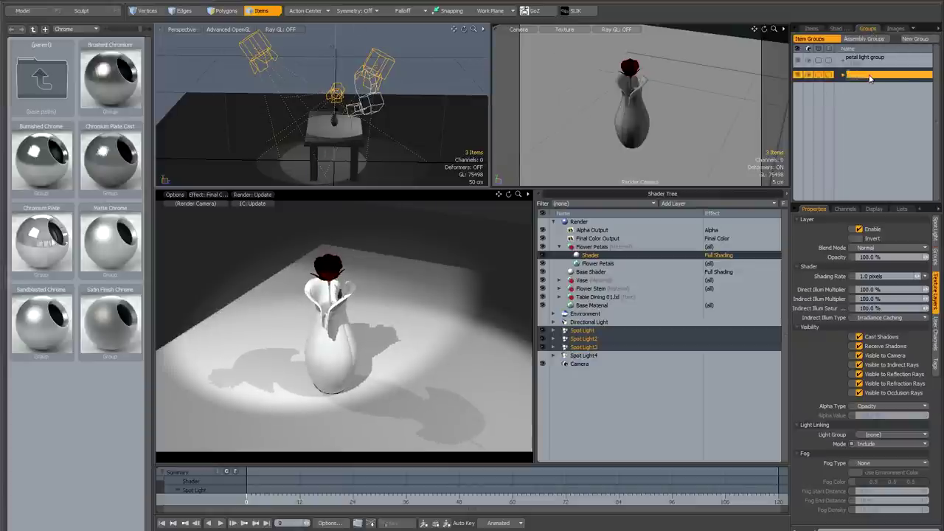
pyautogui.click(857, 75)
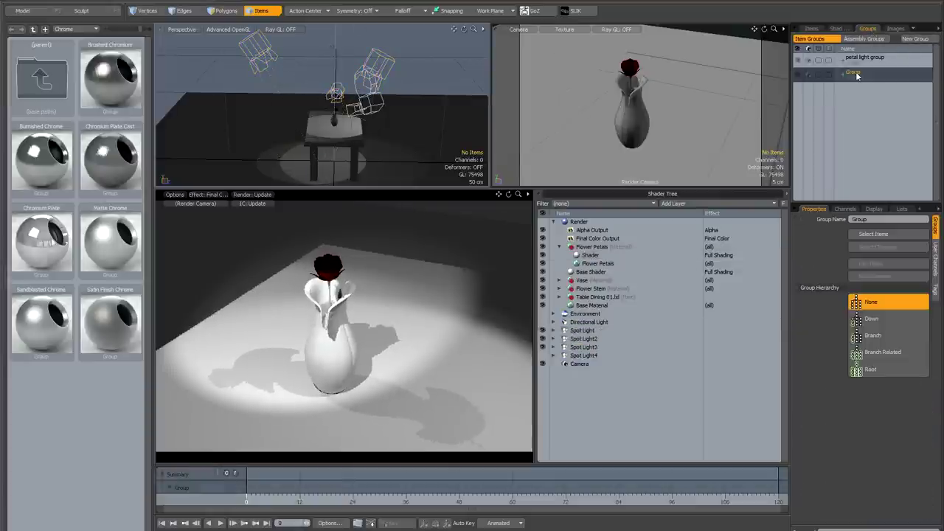
pyautogui.doubleClick(855, 73)
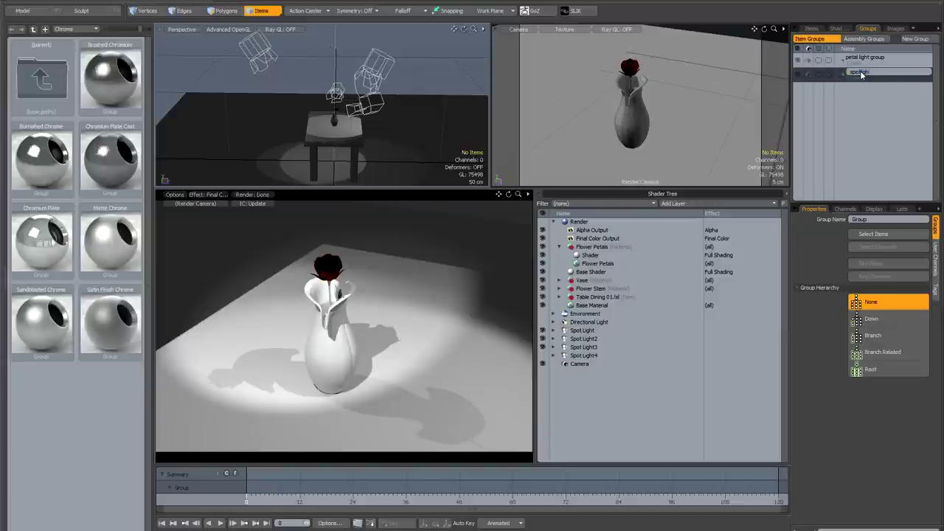
pyautogui.write('spotlights')
pyautogui.press('Return')
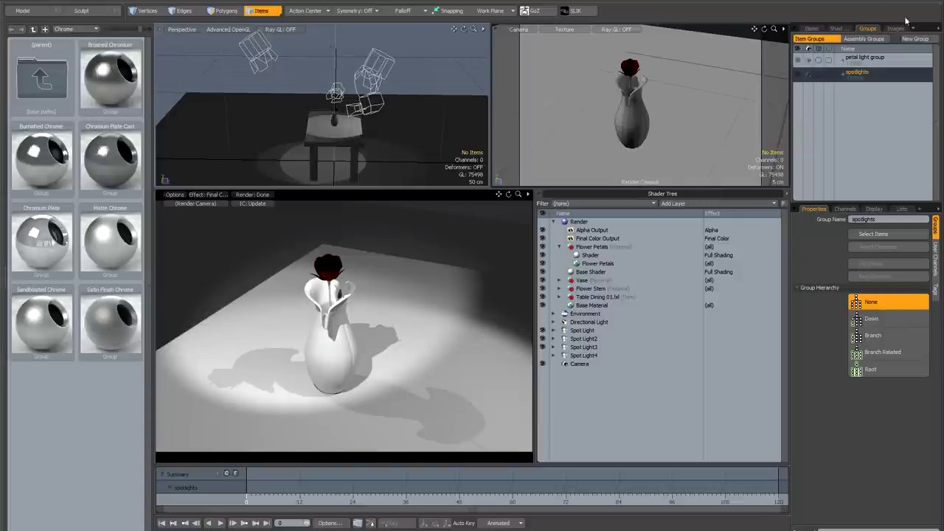
# Turn the visibility of Spot Light4 back on in the item list.
pyautogui.keyDown('alt'); pyautogui.moveTo(433, 108); pyautogui.dragTo(426, 107); pyautogui.keyUp('alt')
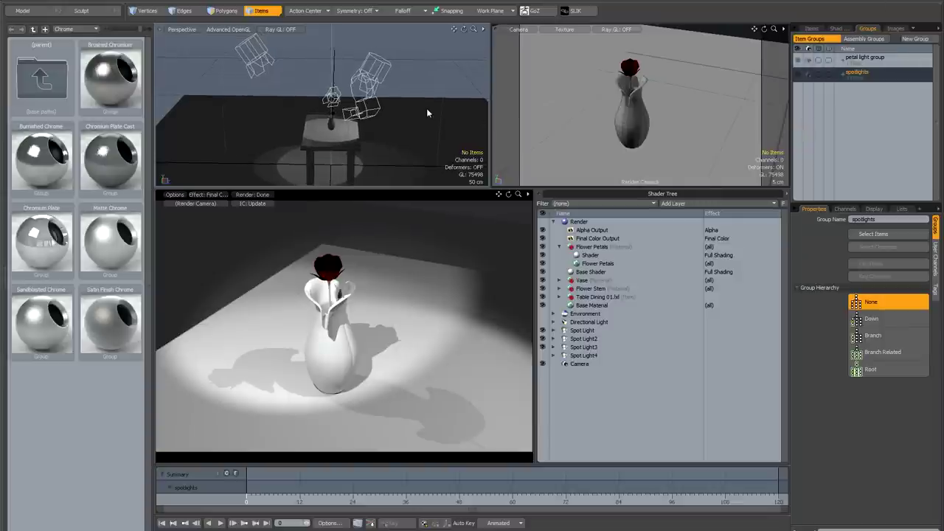
pyautogui.click(811, 28)
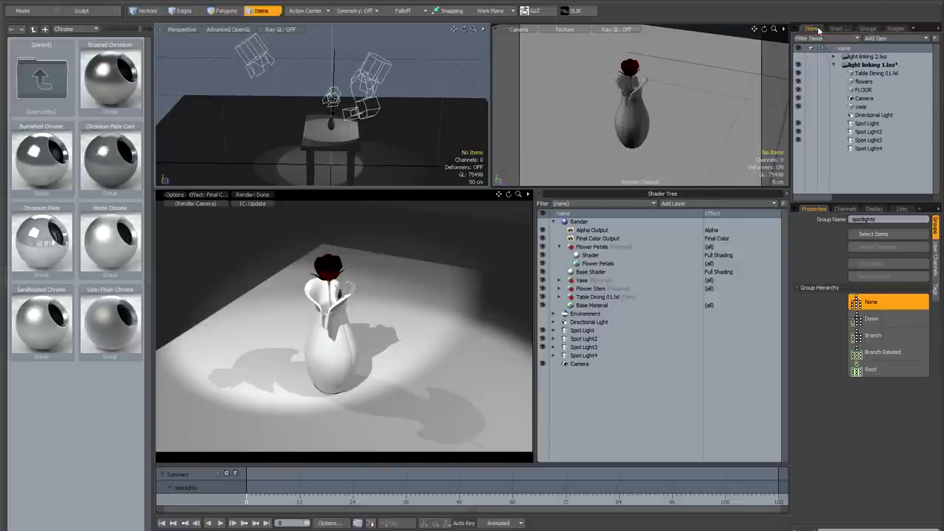
pyautogui.click(797, 149)
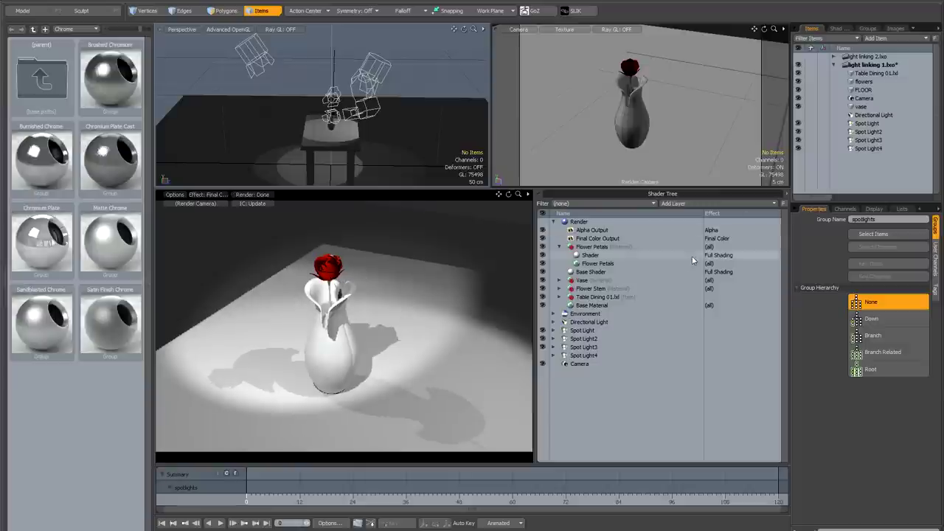
# Set the Base Shader's light group to spotlights with light linking mode Include.
pyautogui.click(590, 271)
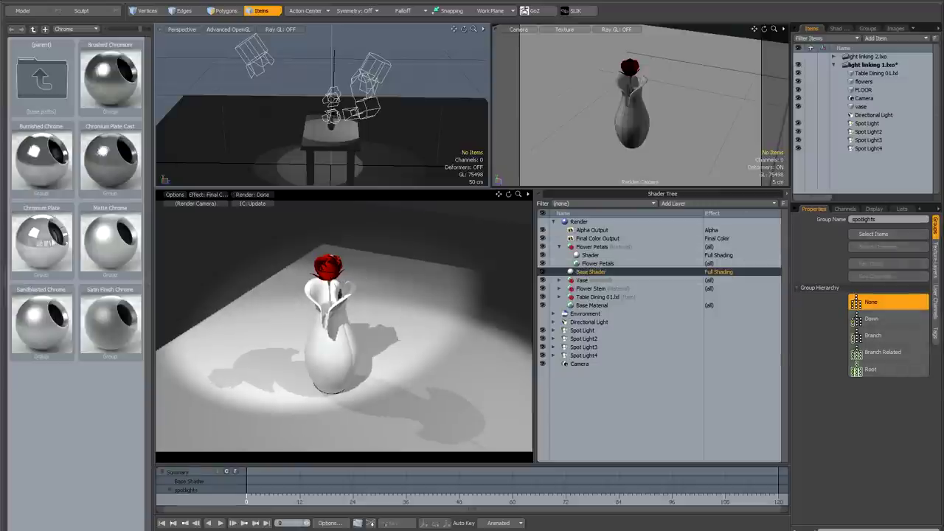
pyautogui.click(934, 258)
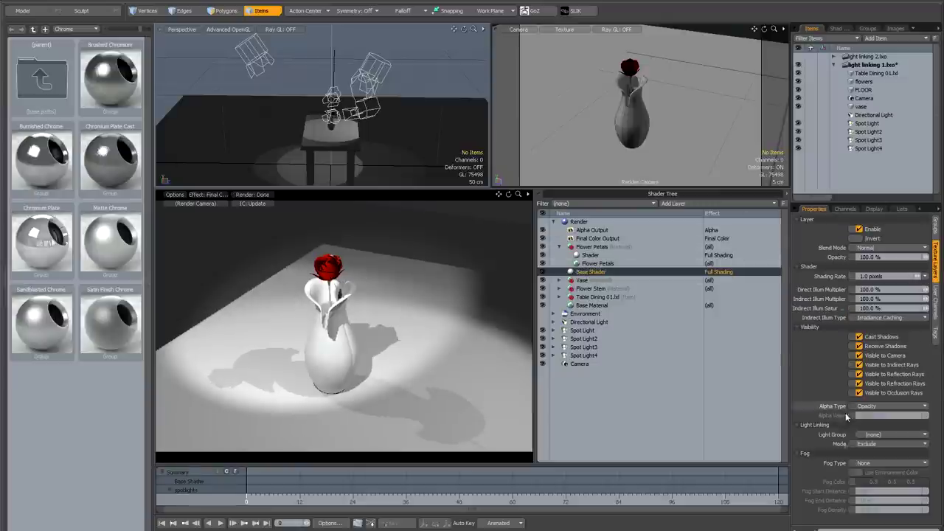
pyautogui.click(893, 435)
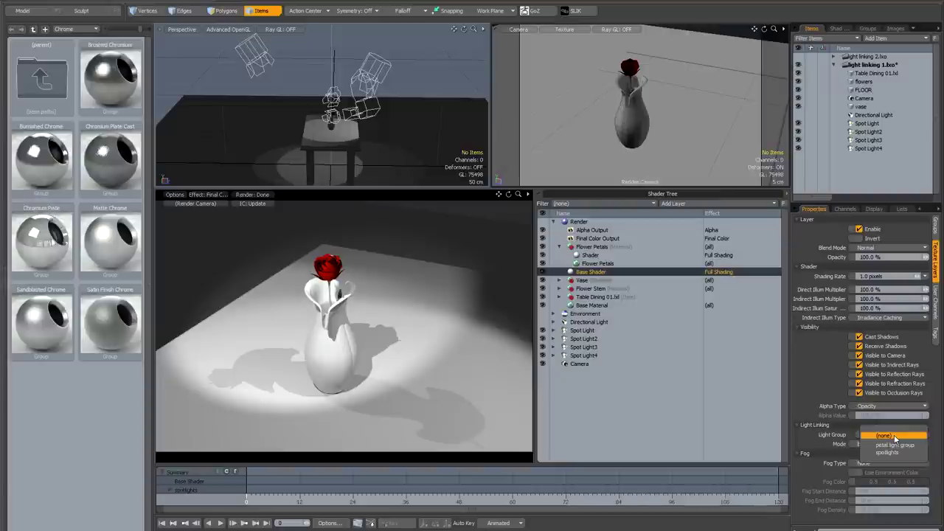
pyautogui.click(892, 452)
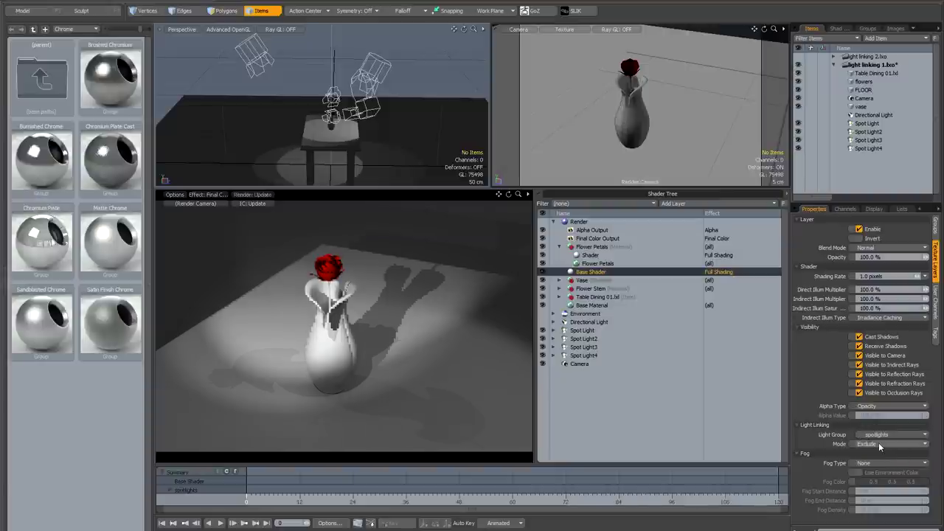
pyautogui.click(878, 442)
pyautogui.click(879, 433)
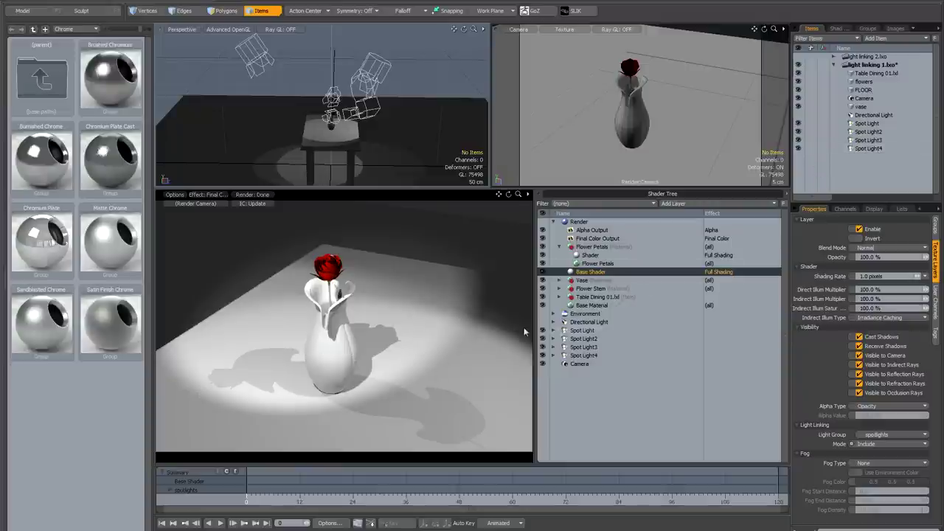
# Reset the Flower Petals shader's light group to (none) and its light linking mode to Exclude.
pyautogui.click(591, 255)
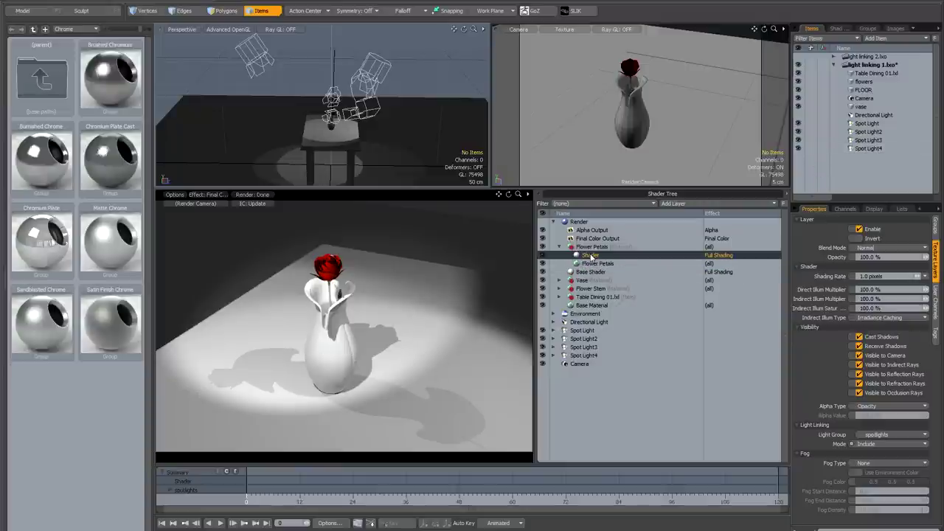
pyautogui.click(887, 435)
pyautogui.click(882, 418)
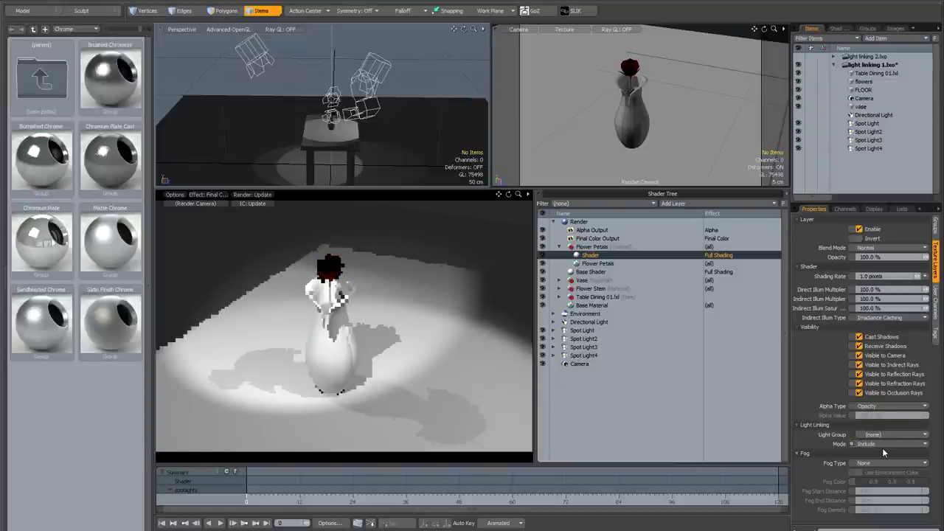
pyautogui.click(883, 445)
pyautogui.click(881, 450)
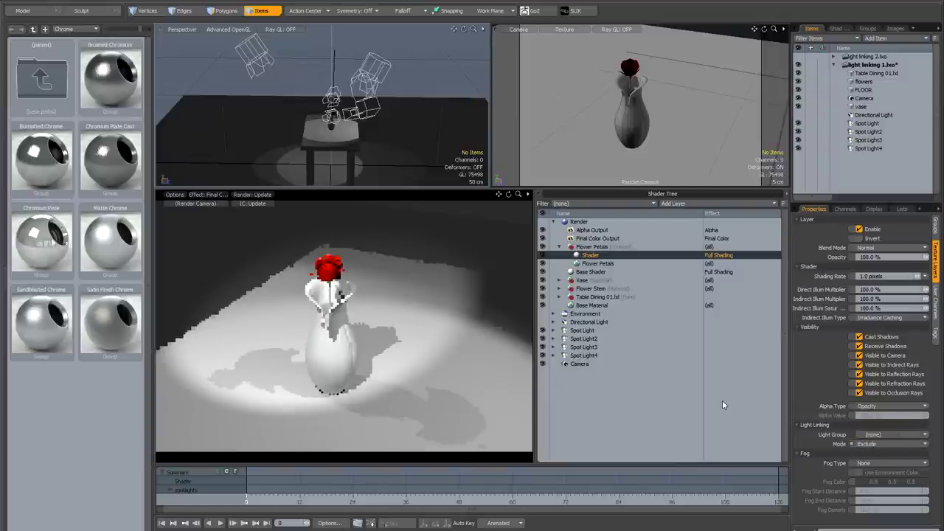
# Toggle the visibility of Spot Light4 off and on to compare its effect in the render preview.
pyautogui.click(797, 148)
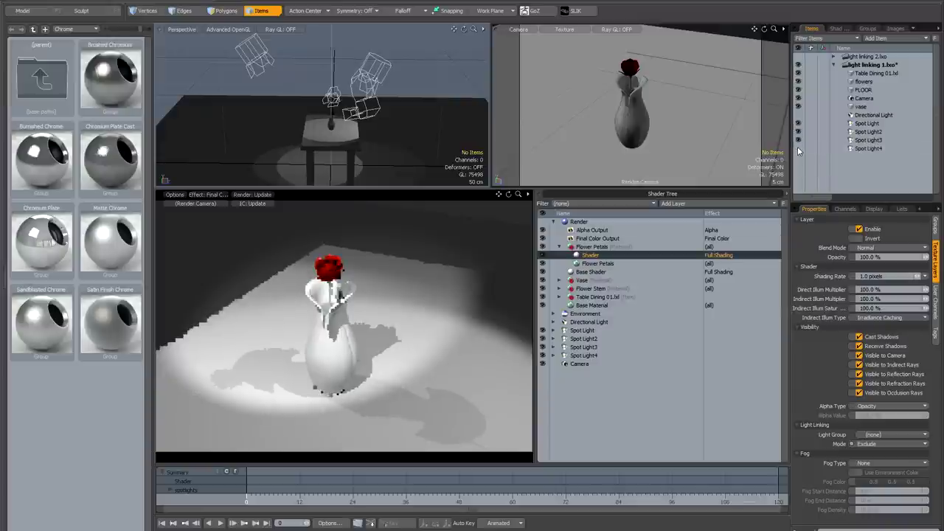
pyautogui.click(797, 148)
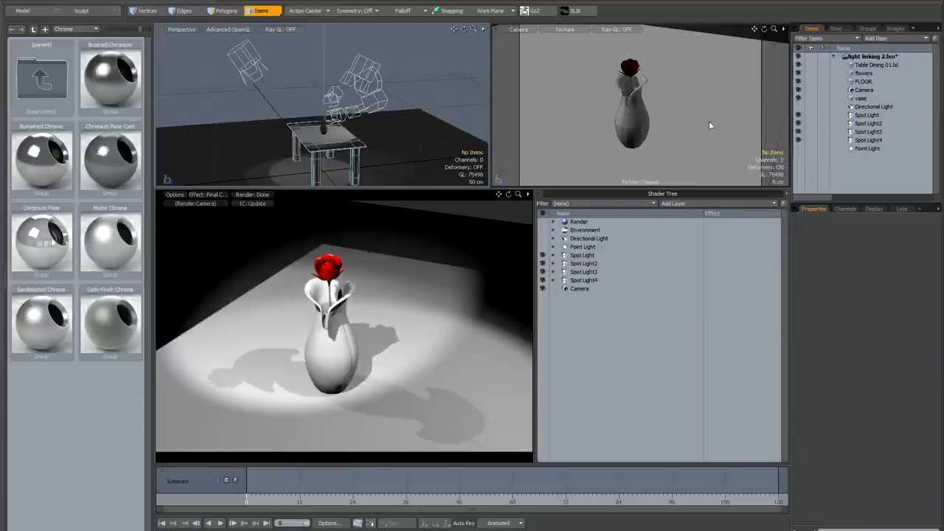
# Select Spot Light2 in the light linking 2 scene and create a new item group from it.
pyautogui.keyDown('alt'); pyautogui.moveTo(433, 112); pyautogui.dragTo(422, 108); pyautogui.keyUp('alt')
pyautogui.click(222, 57)
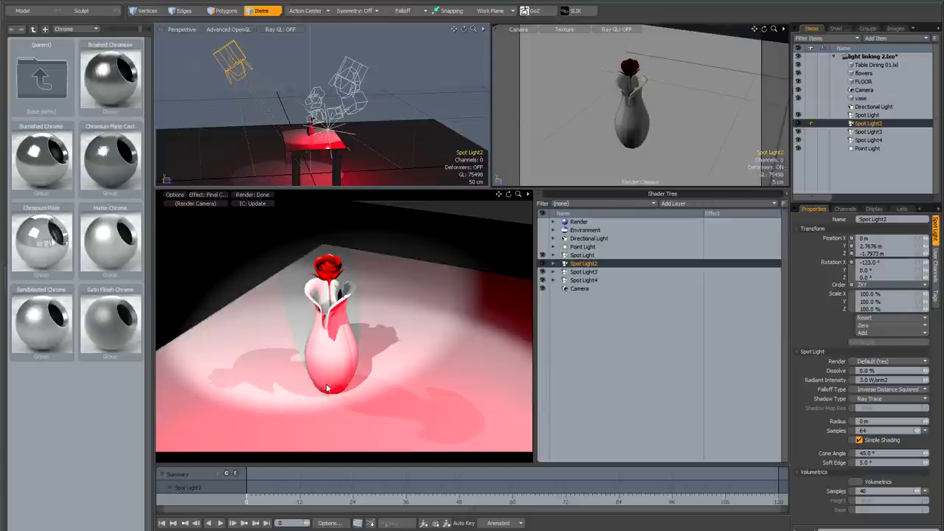
pyautogui.click(867, 29)
pyautogui.click(916, 40)
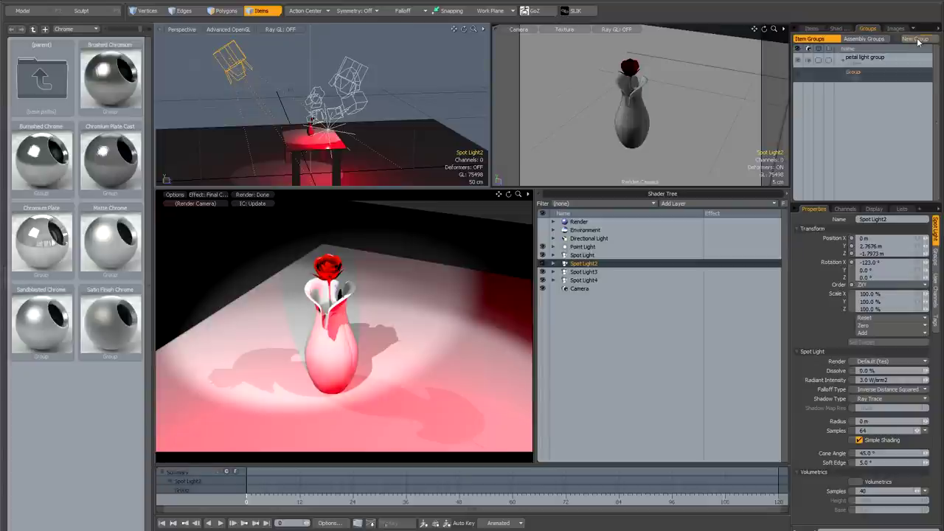
pyautogui.click(811, 28)
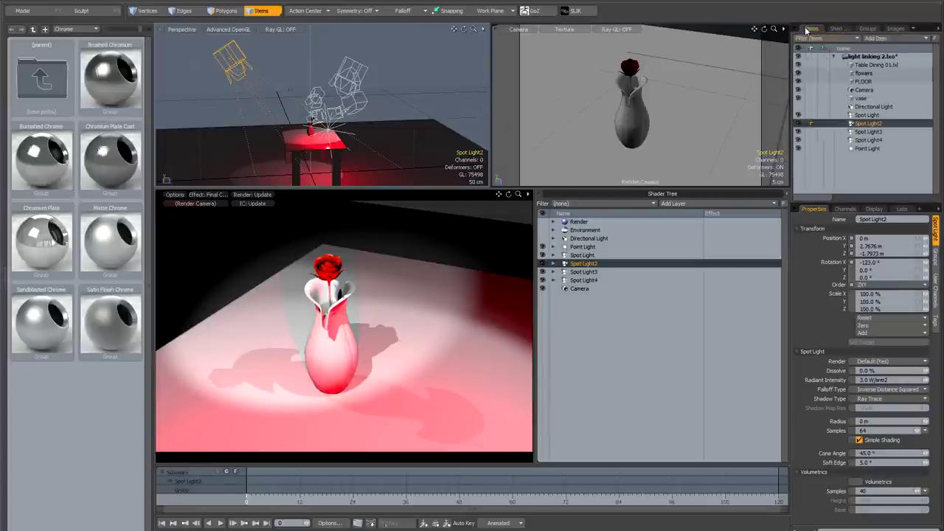
pyautogui.click(867, 115)
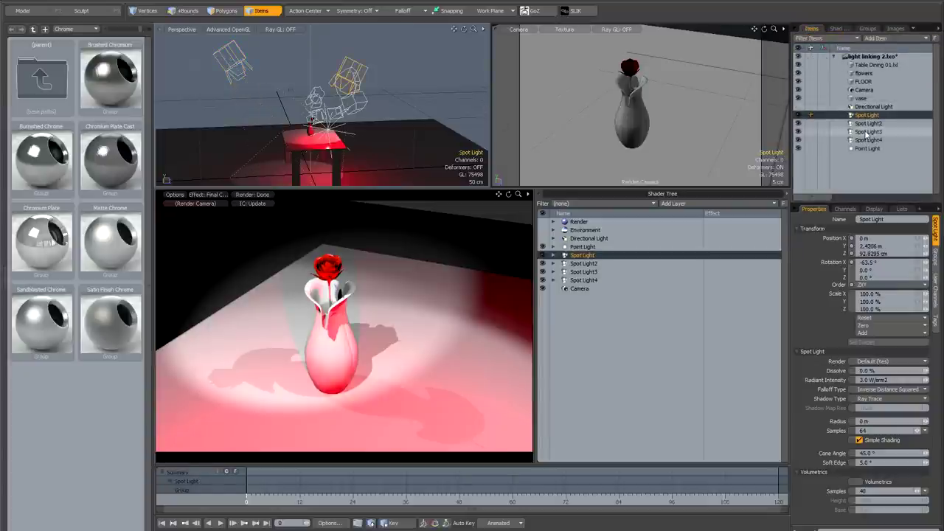
pyautogui.keyDown('shift'); pyautogui.click(868, 132); pyautogui.keyUp('shift')
pyautogui.click(859, 30)
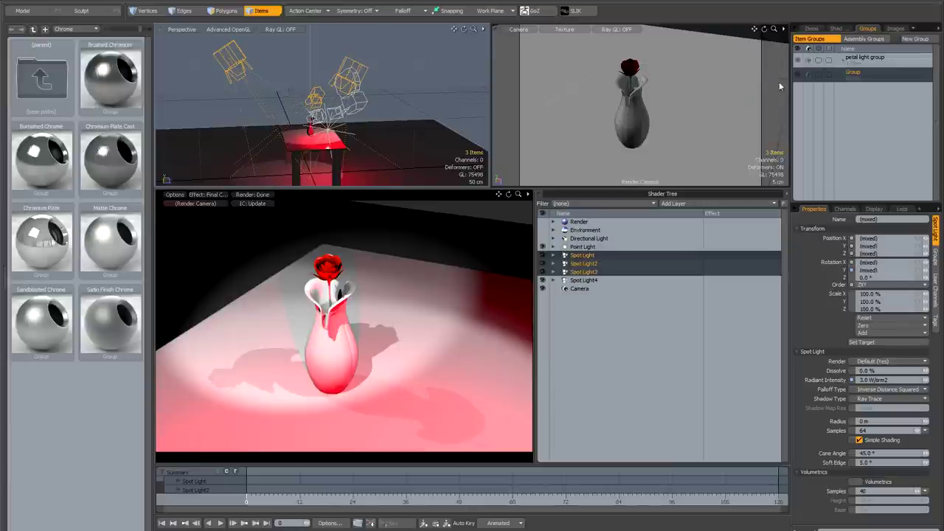
pyautogui.click(857, 78)
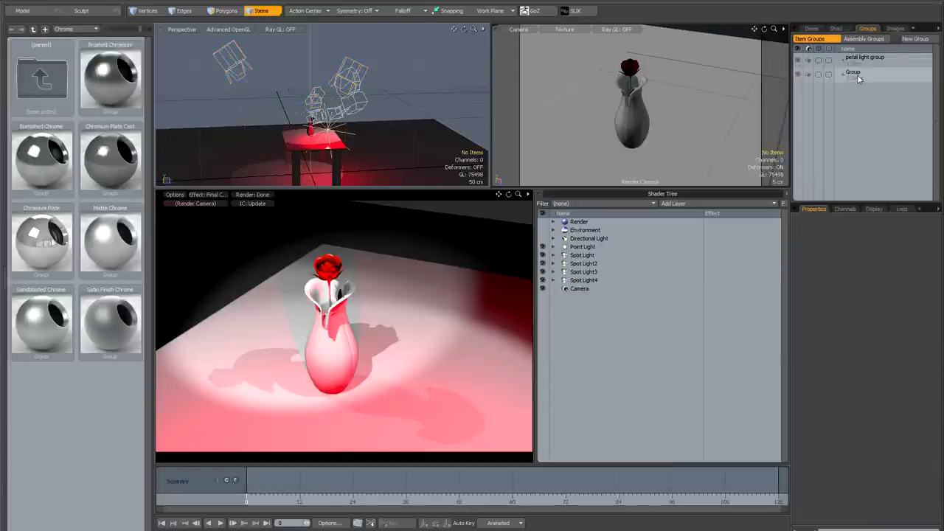
# Create another item group containing Spot Light, Spot Light2, Spot Light3 and Point Light, and expand both groups to show their members.
pyautogui.click(916, 39)
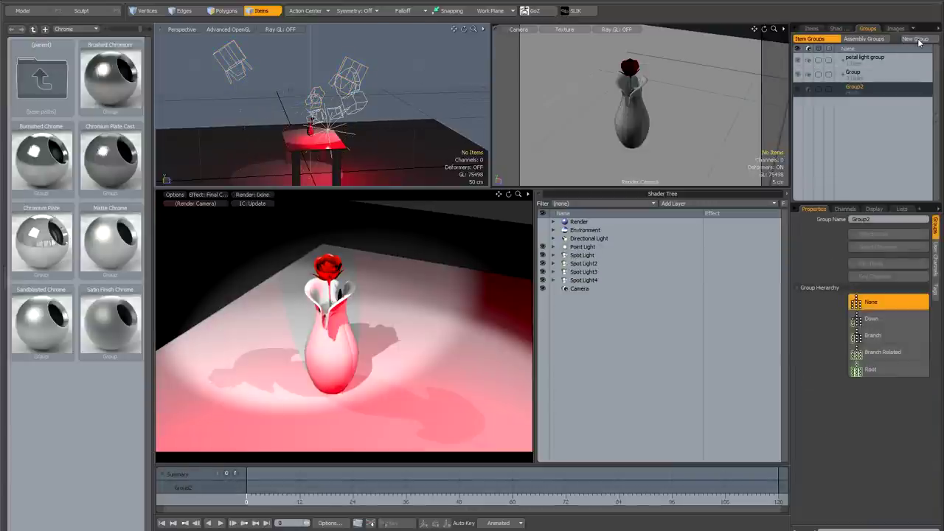
pyautogui.click(811, 28)
pyautogui.click(871, 115)
pyautogui.keyDown('shift'); pyautogui.click(869, 131); pyautogui.keyUp('shift')
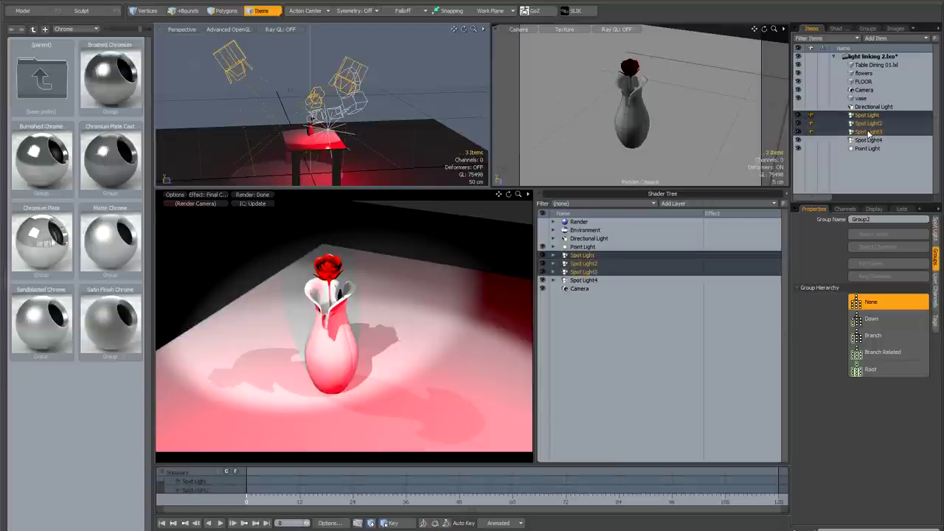
pyautogui.keyDown('ctrl'); pyautogui.click(867, 149); pyautogui.keyUp('ctrl')
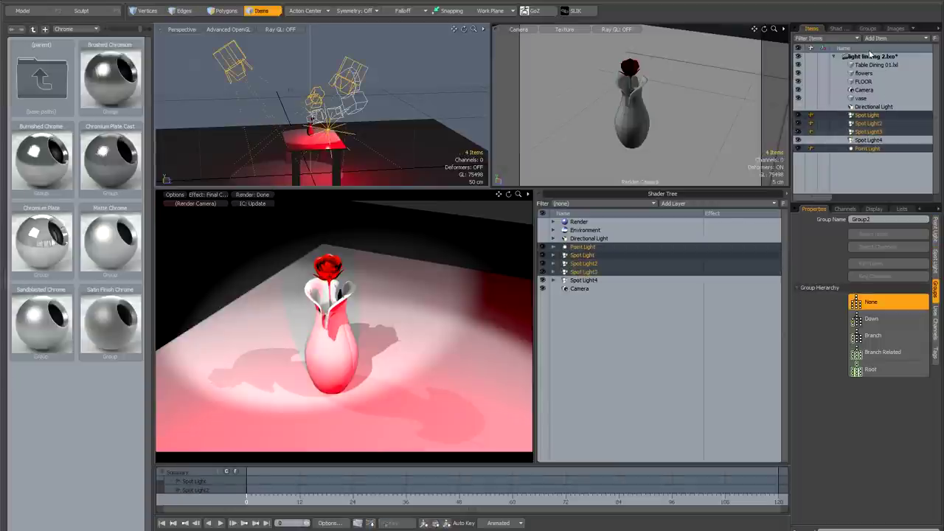
pyautogui.click(867, 28)
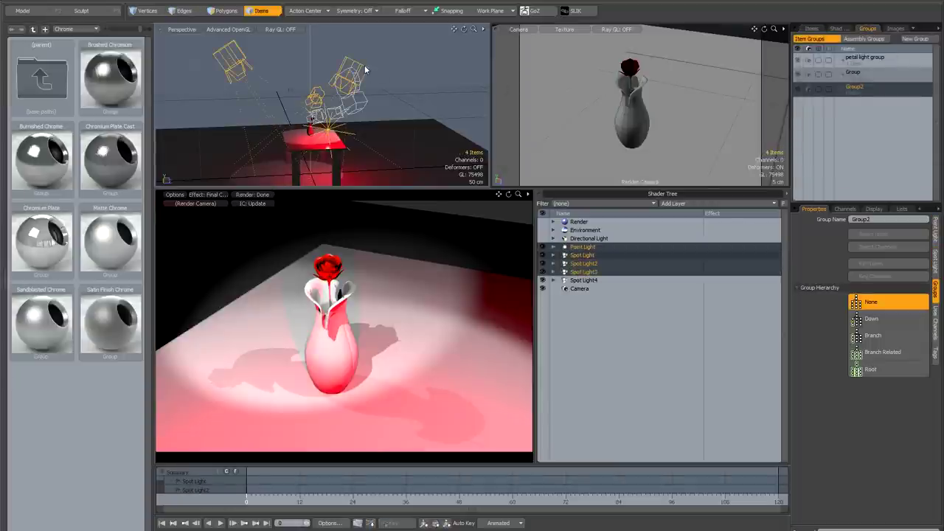
pyautogui.click(872, 89)
pyautogui.click(871, 91)
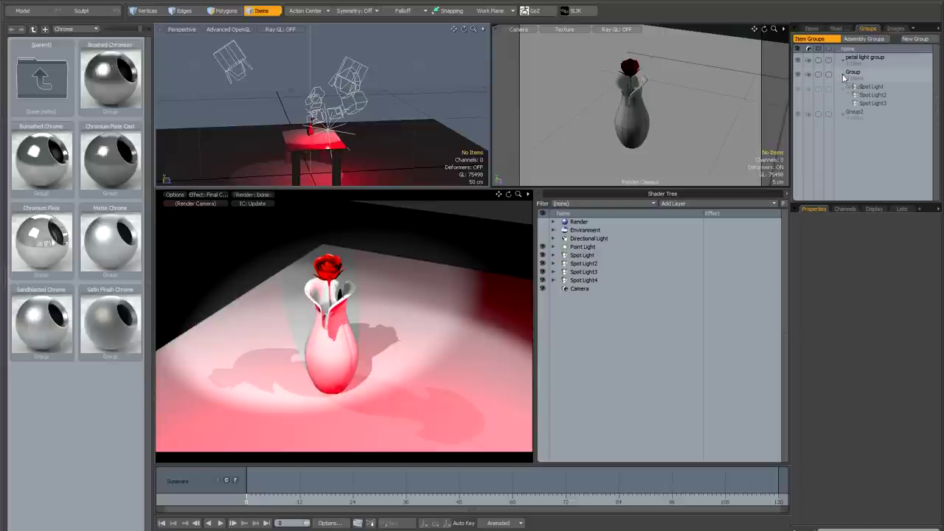
pyautogui.click(843, 73)
pyautogui.click(841, 113)
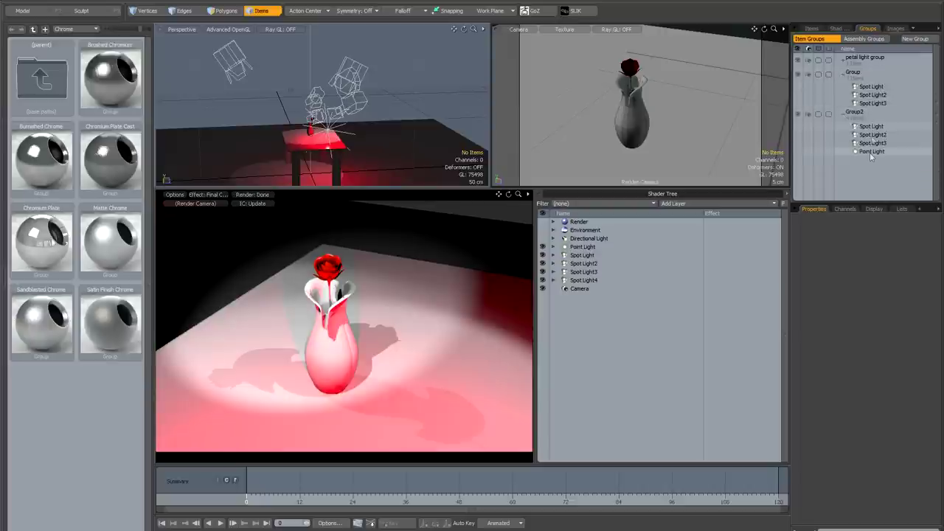
# Set the Base Shader's light linking mode to Include, trying Group as its light group before switching to Group2.
pyautogui.click(554, 223)
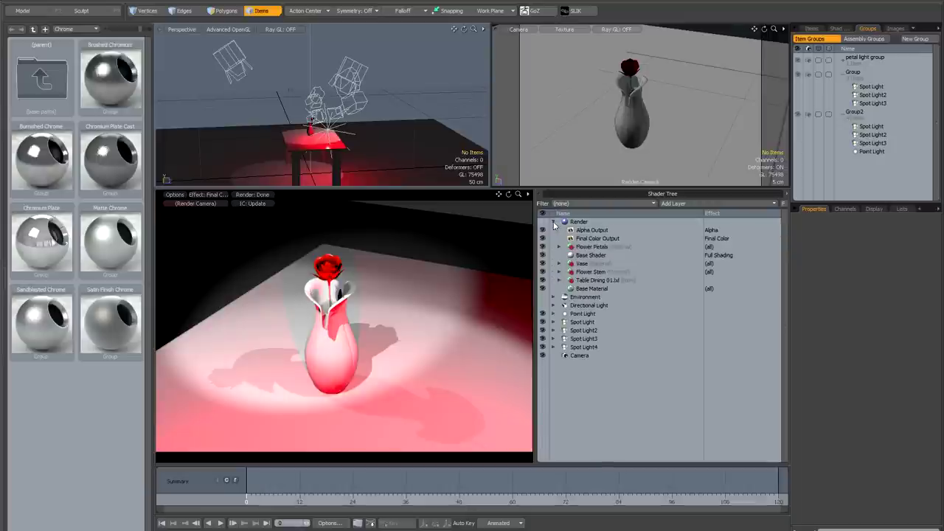
pyautogui.click(591, 255)
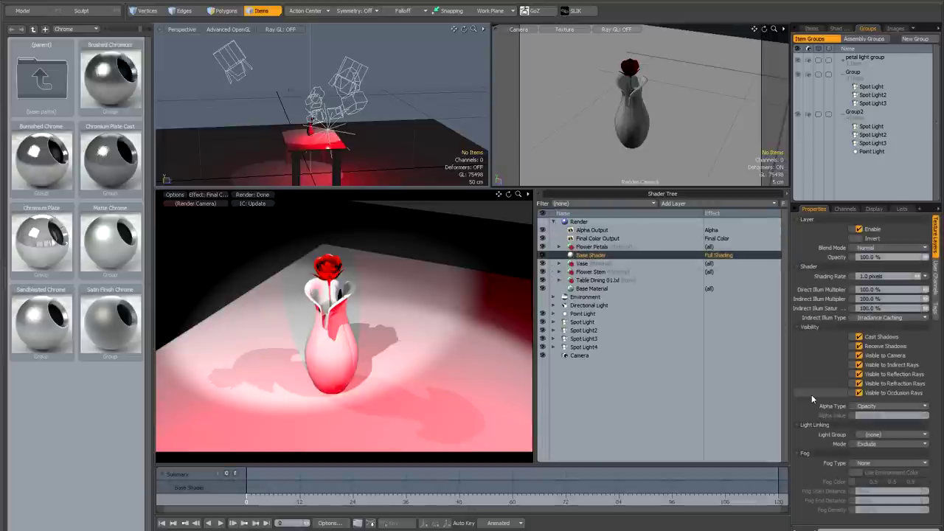
pyautogui.click(895, 435)
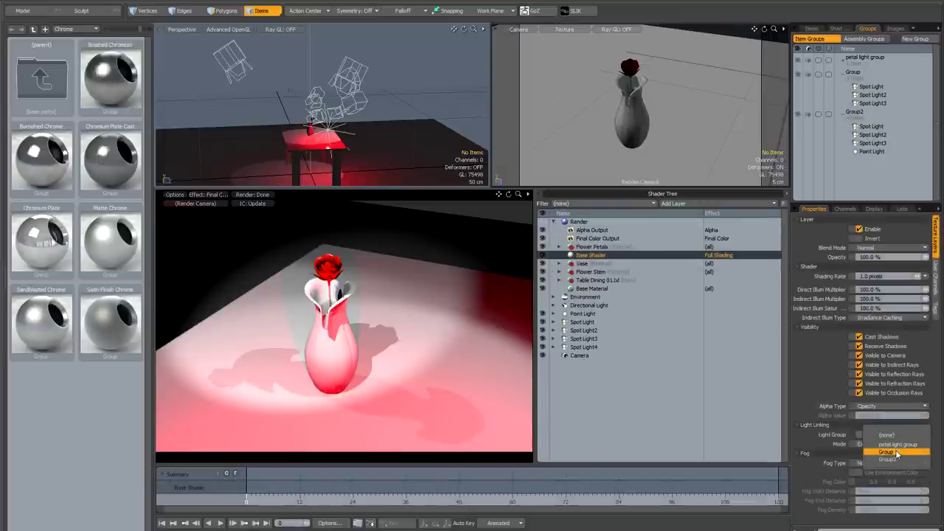
pyautogui.click(891, 451)
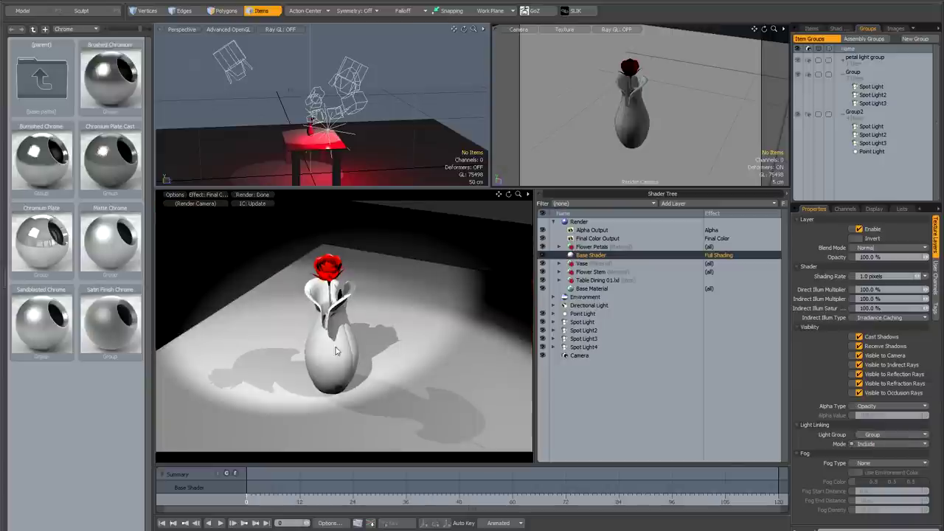
pyautogui.click(886, 444)
pyautogui.click(886, 444)
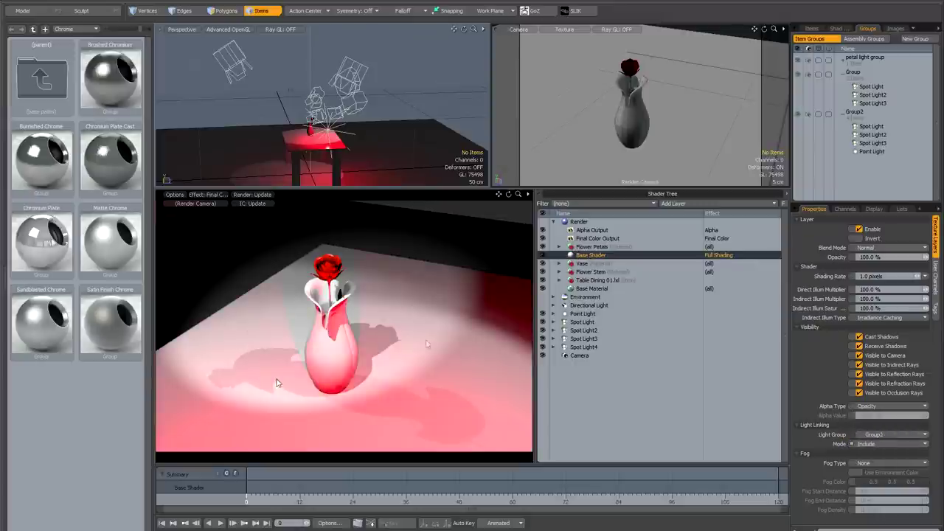
# Add a shader layer above the Vase material inside the Vase group of the Shader Tree.
pyautogui.click(558, 263)
pyautogui.click(588, 271)
pyautogui.click(677, 205)
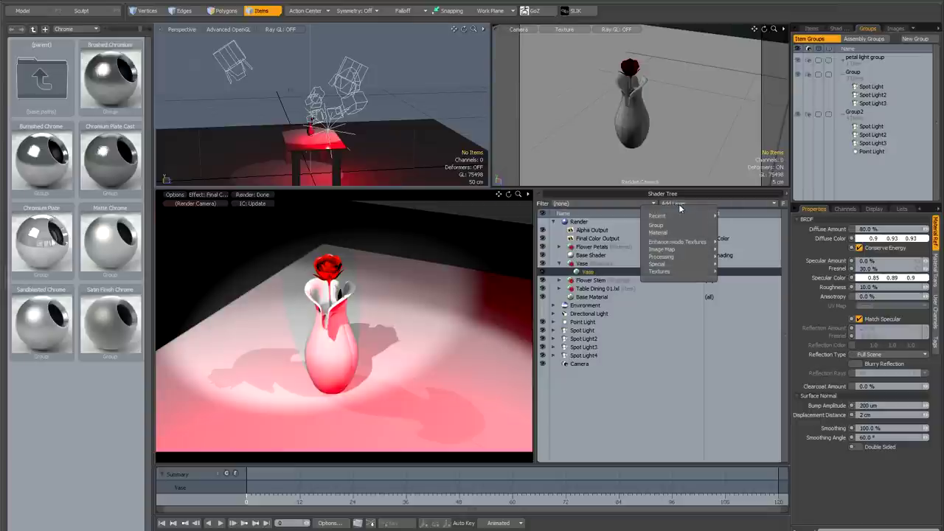
pyautogui.moveTo(666, 264)
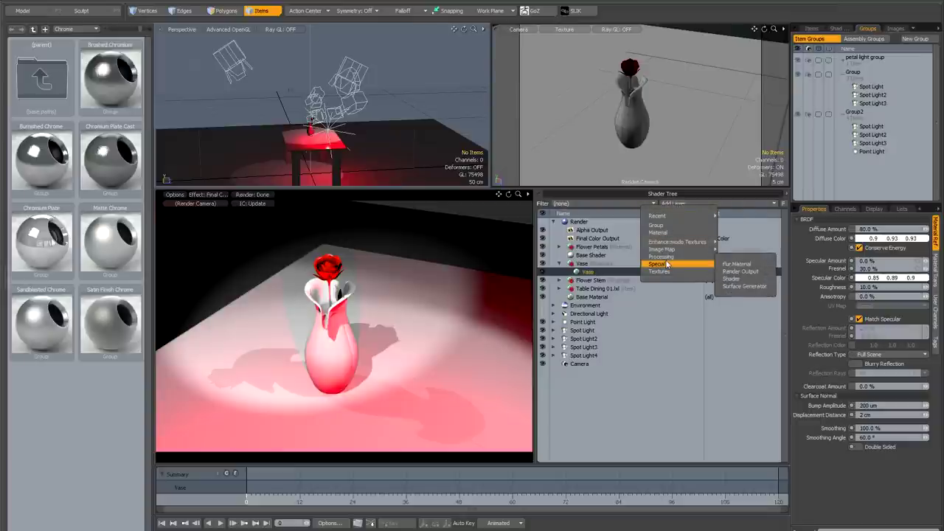
pyautogui.click(732, 279)
# Move the Vase material group above the Base Shader in the Shader Tree.
pyautogui.click(572, 264)
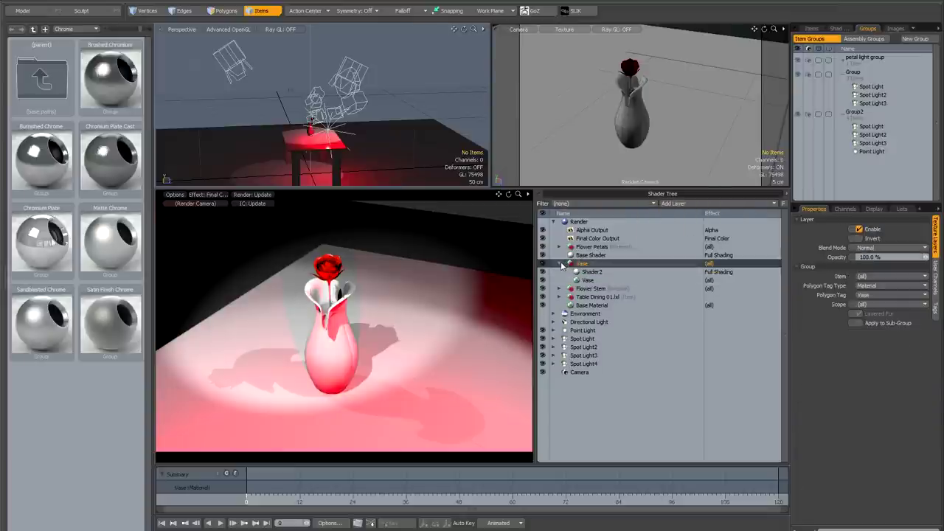
pyautogui.click(570, 263)
pyautogui.moveTo(572, 264); pyautogui.dragTo(591, 253)
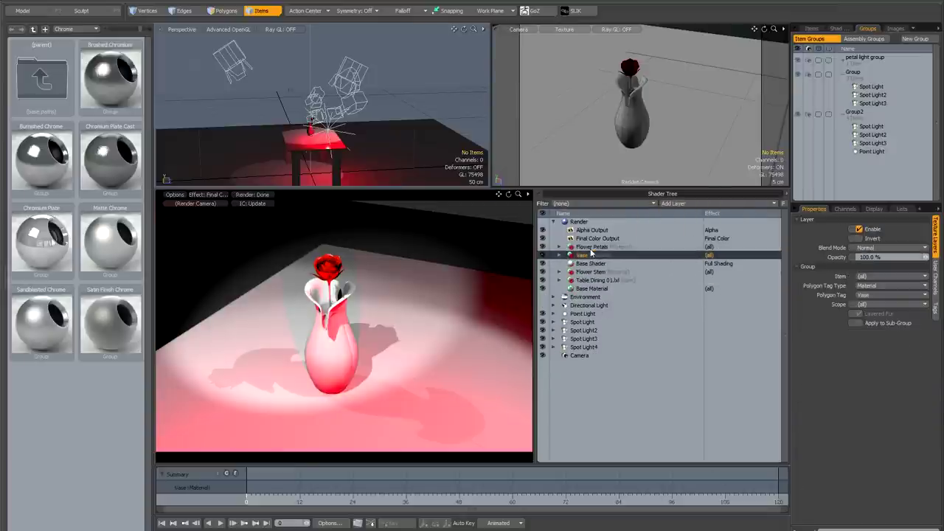
# Set the vase shader's light linking mode to Include, trying Group as its light group before switching to Group2.
pyautogui.click(560, 255)
pyautogui.click(594, 266)
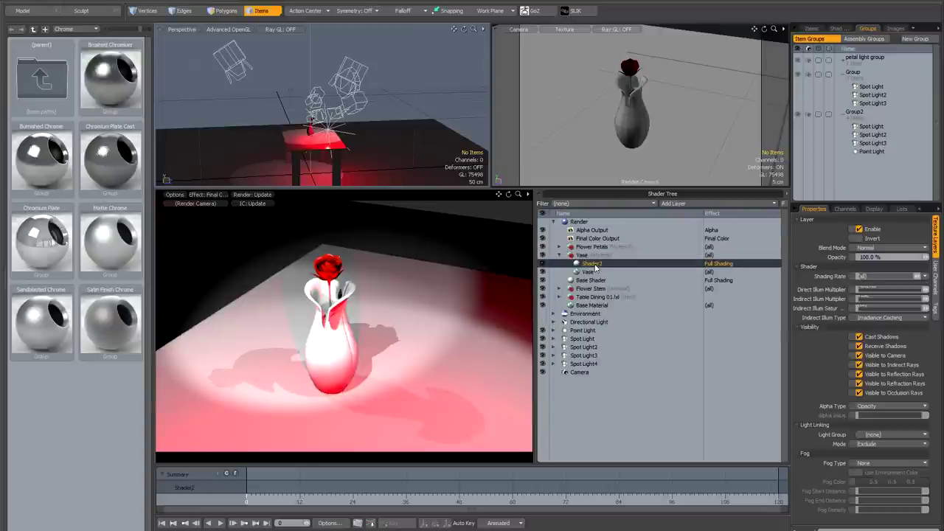
pyautogui.click(892, 436)
pyautogui.click(884, 451)
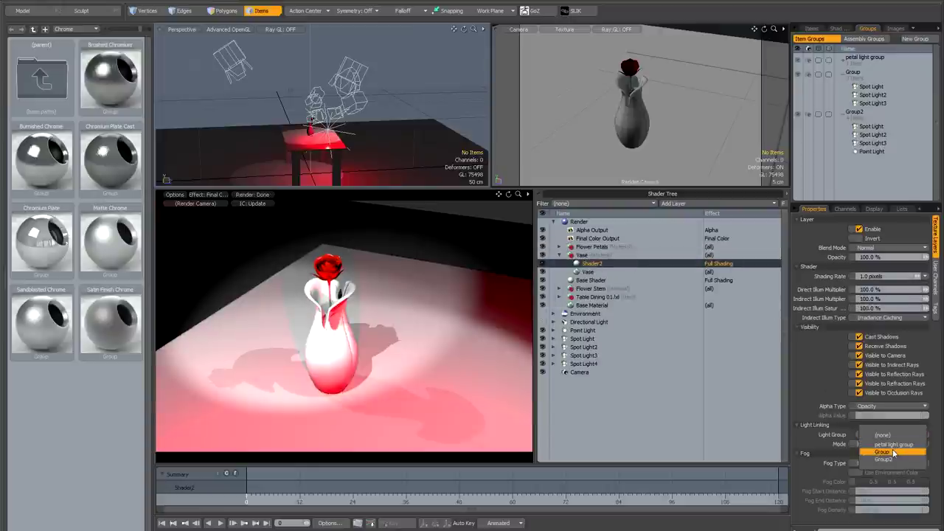
pyautogui.click(891, 443)
pyautogui.click(891, 437)
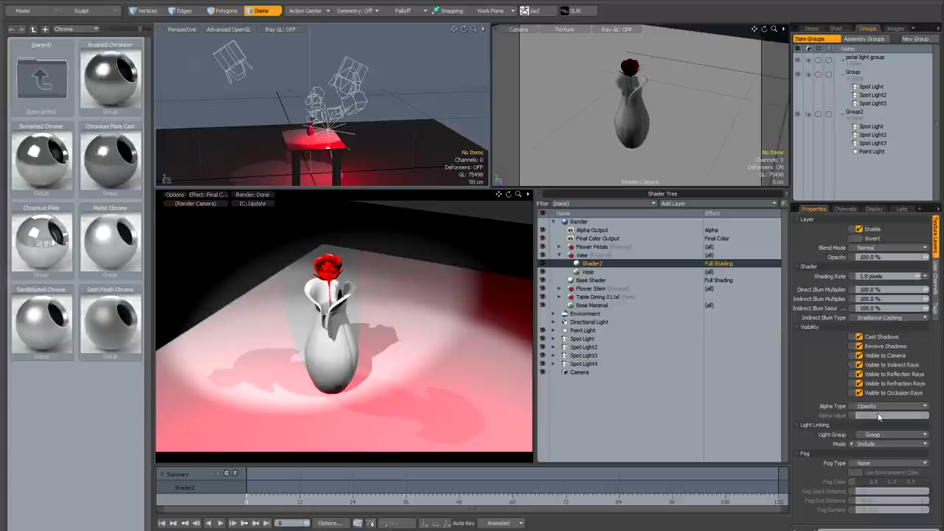
pyautogui.click(885, 434)
pyautogui.click(880, 443)
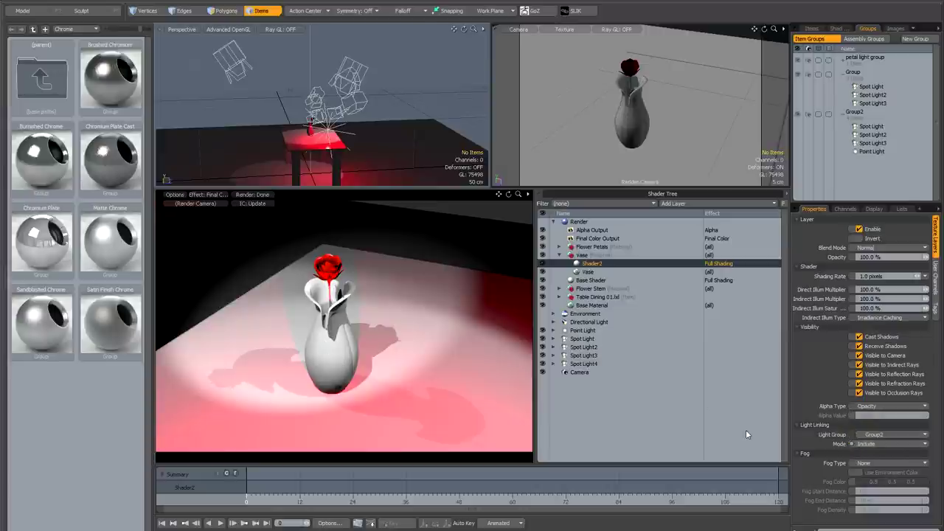